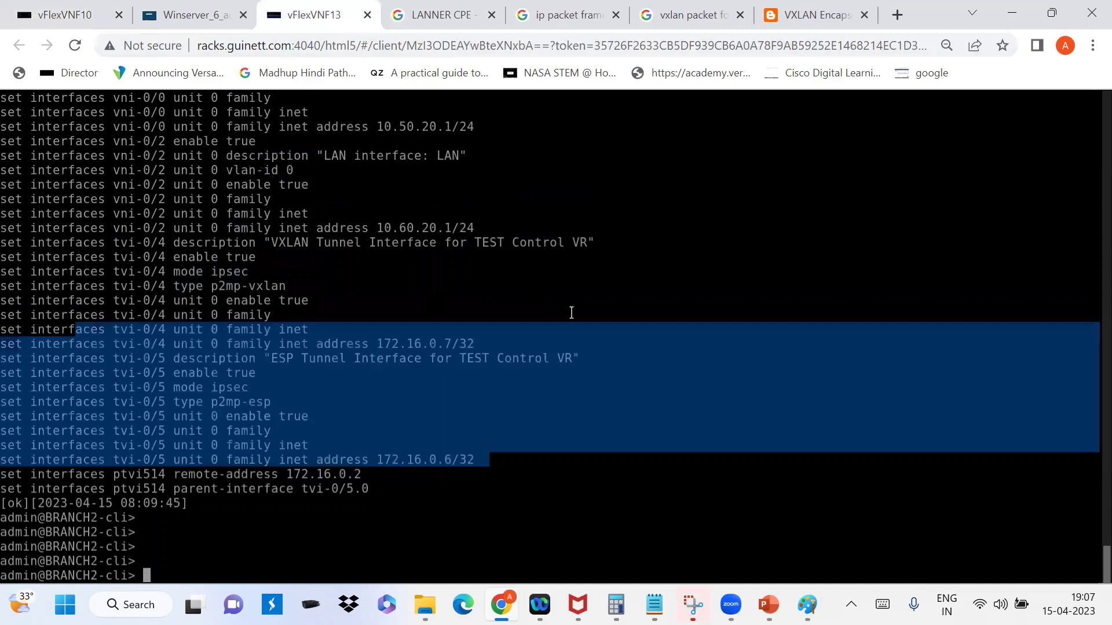
# Step: Rerun BRANCH2's set-format interface listing, quit it, and list the top-level commands with ?
pyautogui.press('Return')
pyautogui.press('Return')
pyautogui.press('Return')
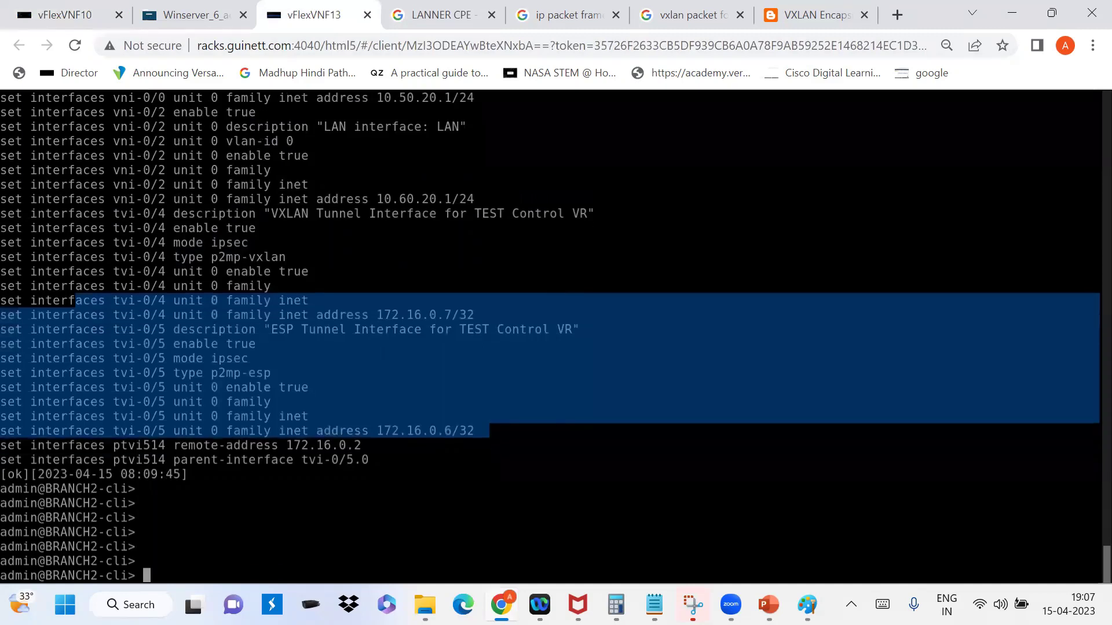
pyautogui.press('Up')
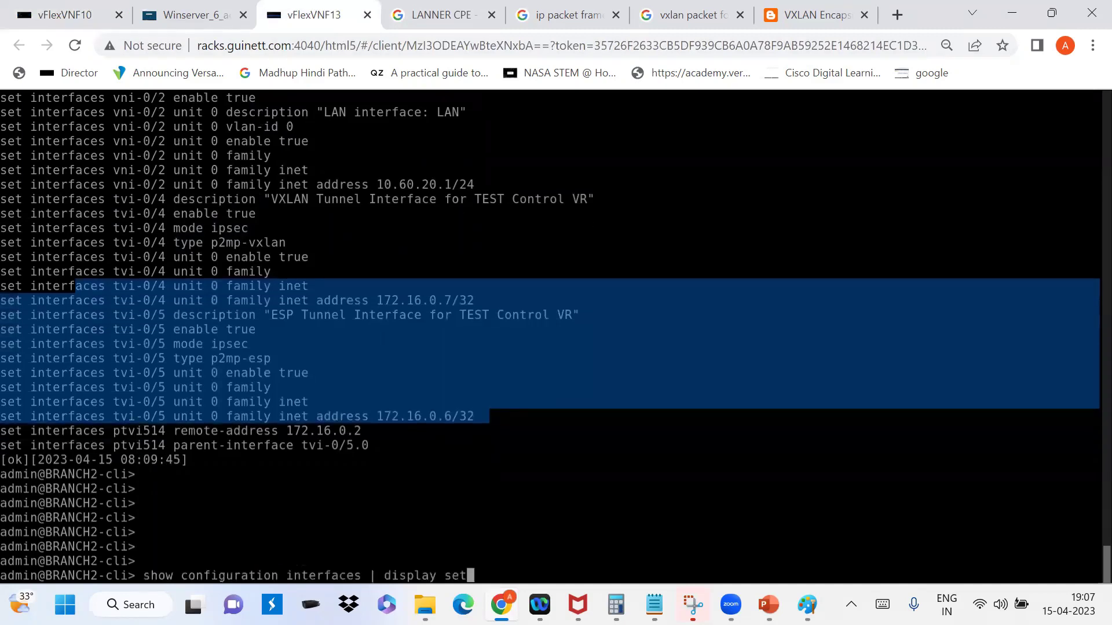
pyautogui.press('Return')
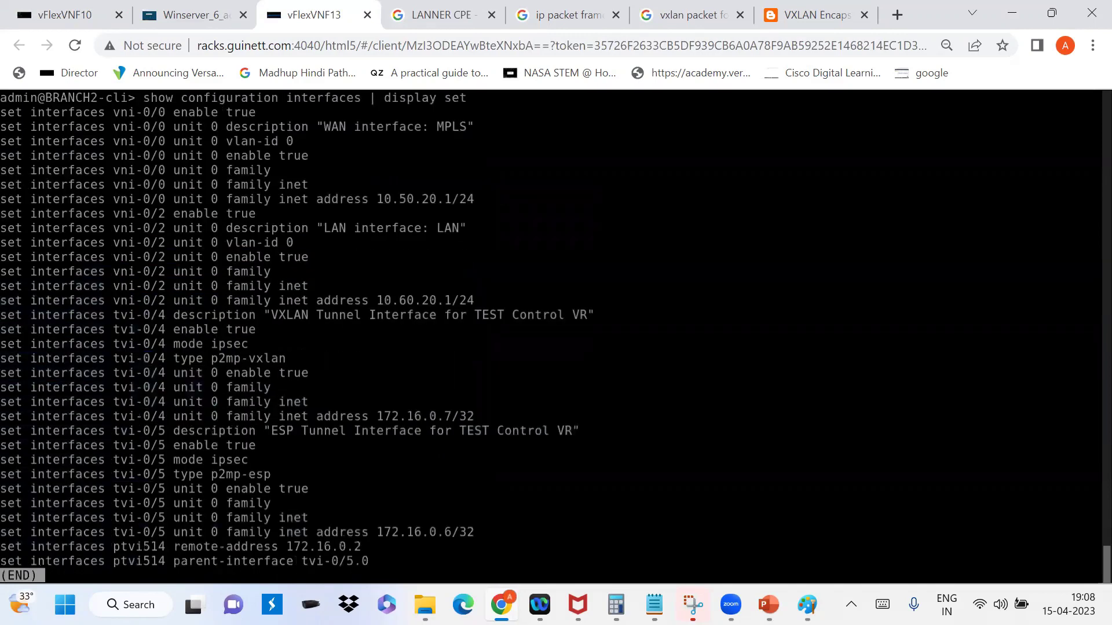
pyautogui.press('q')
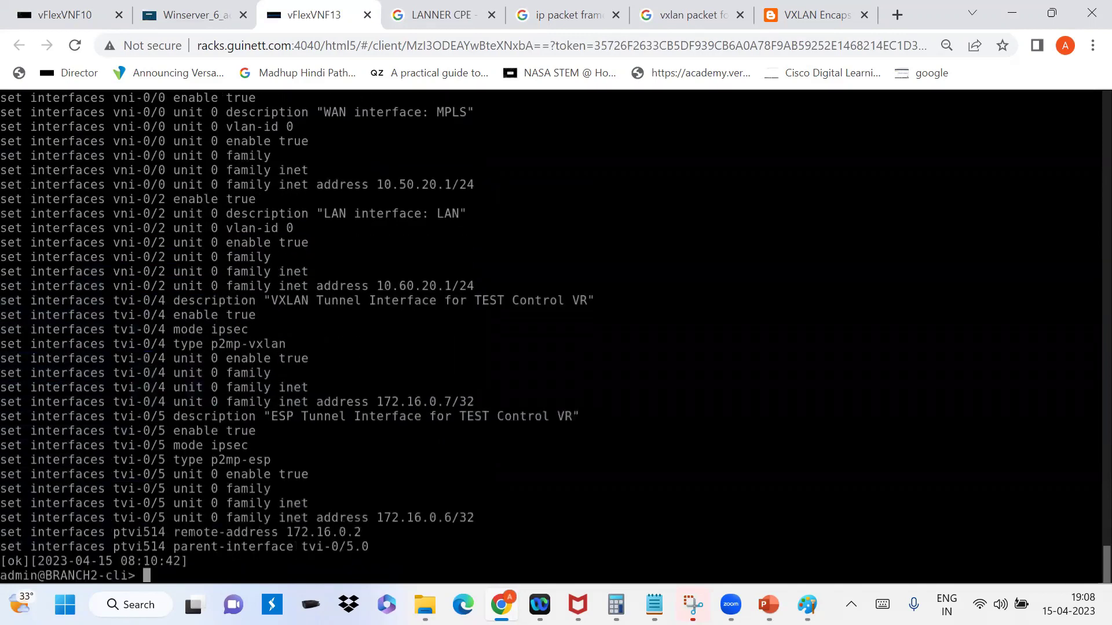
pyautogui.press('?')
pyautogui.press('space')
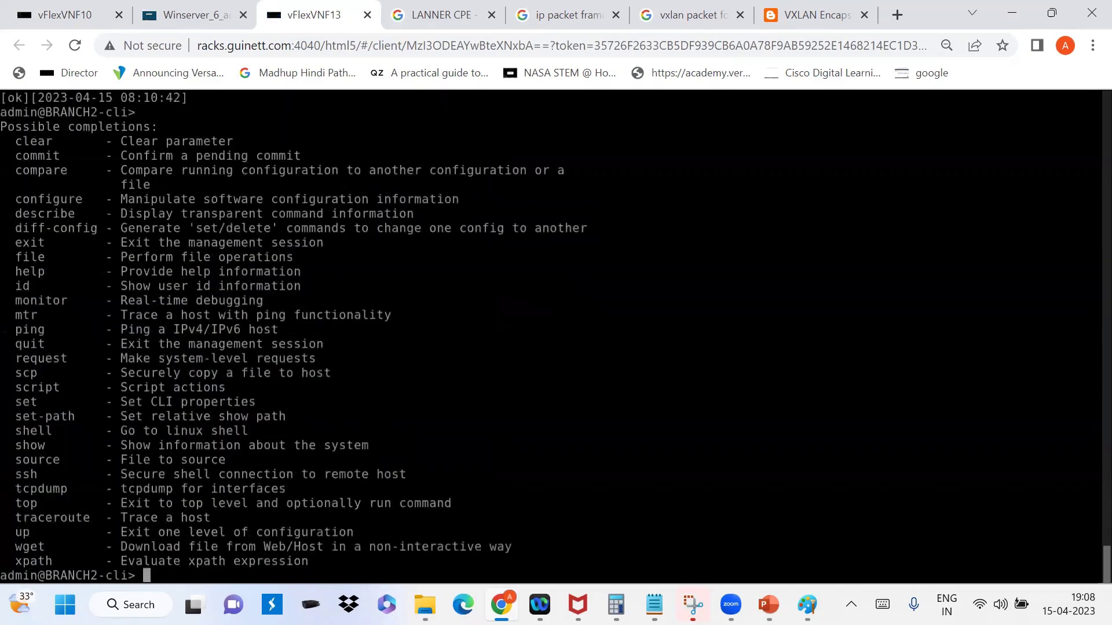
# Step: Rerun the listing through the tvi-0/5 and ptvi514 lines, highlighting vni-0/2 through tvi-0/4
pyautogui.press('Up')
pyautogui.press('Return')
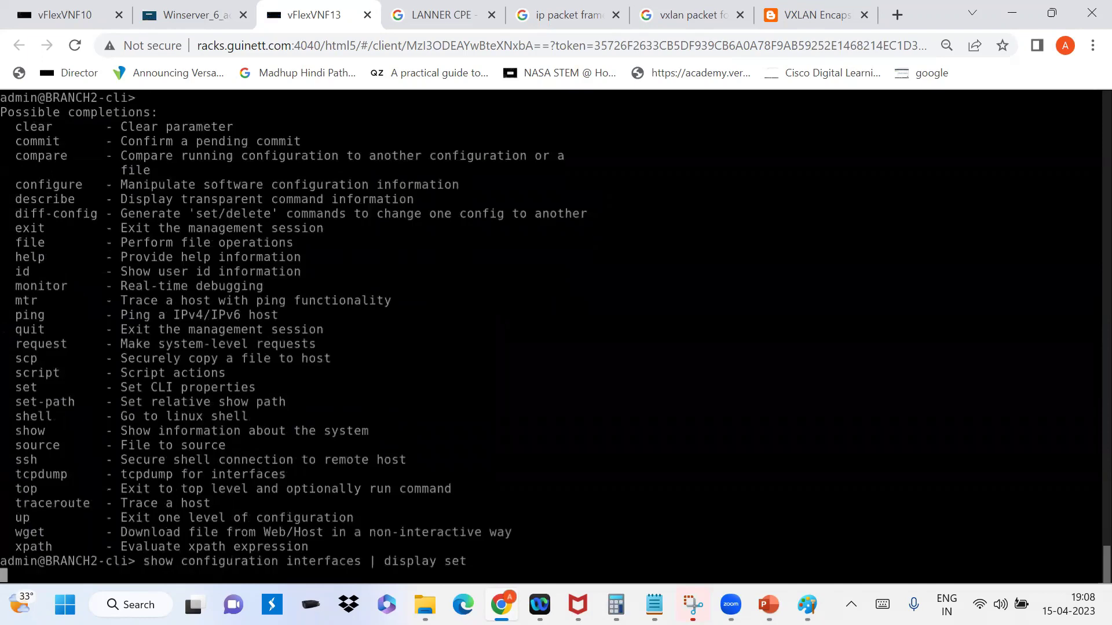
pyautogui.press('Return')
pyautogui.press('Return')
pyautogui.press('Return')
pyautogui.press('Return')
pyautogui.press('Return')
pyautogui.press('Return')
pyautogui.press('Return')
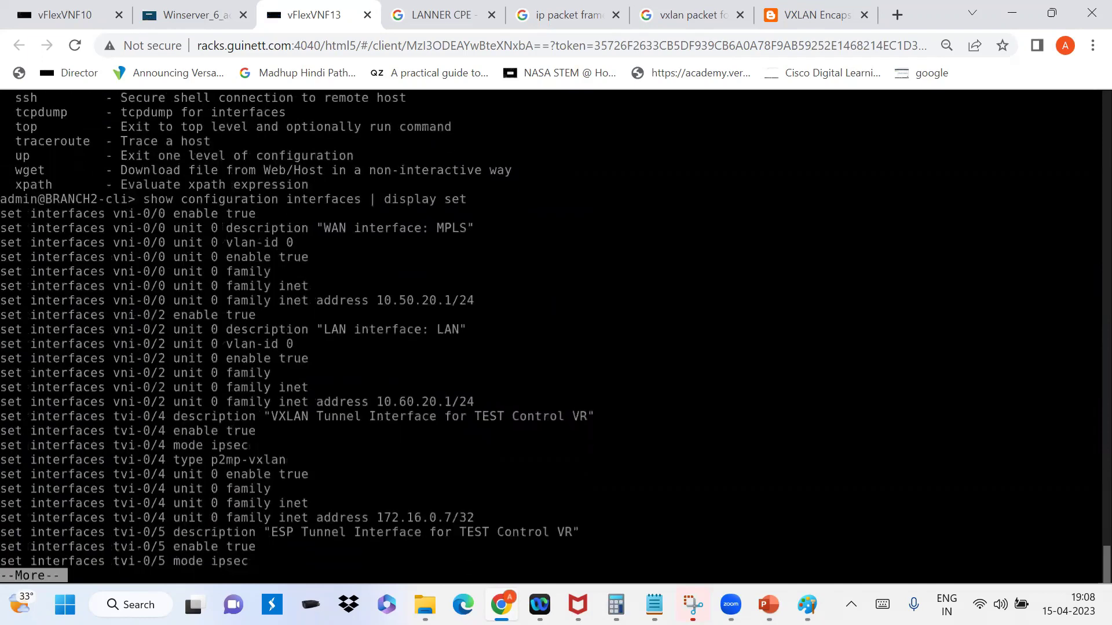
pyautogui.press('Return')
pyautogui.press('Return')
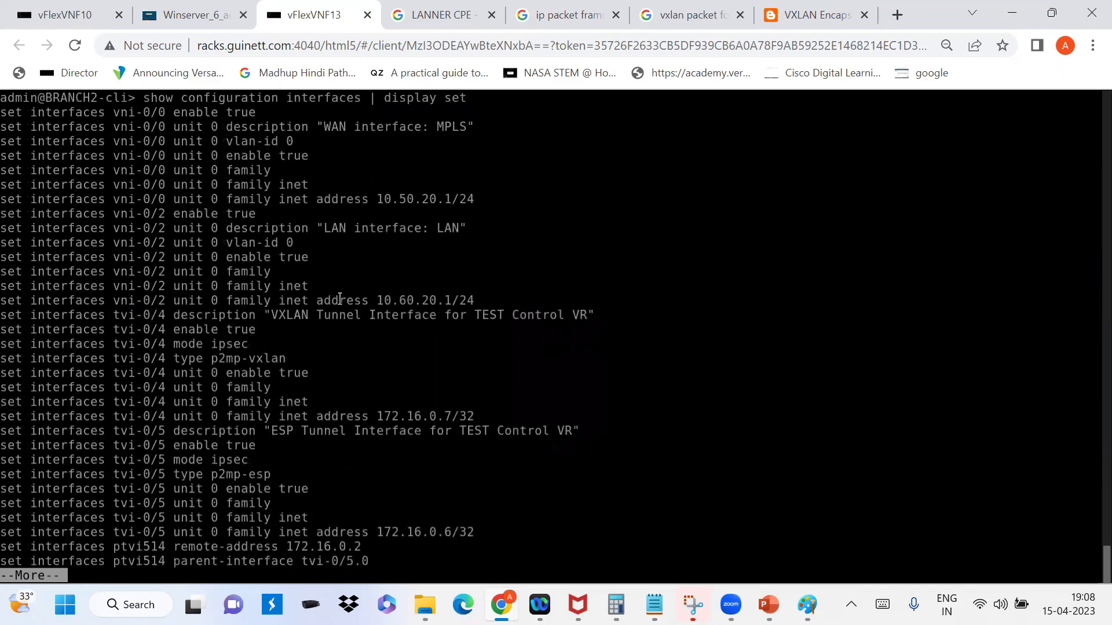
pyautogui.moveTo(109, 285); pyautogui.dragTo(463, 403)
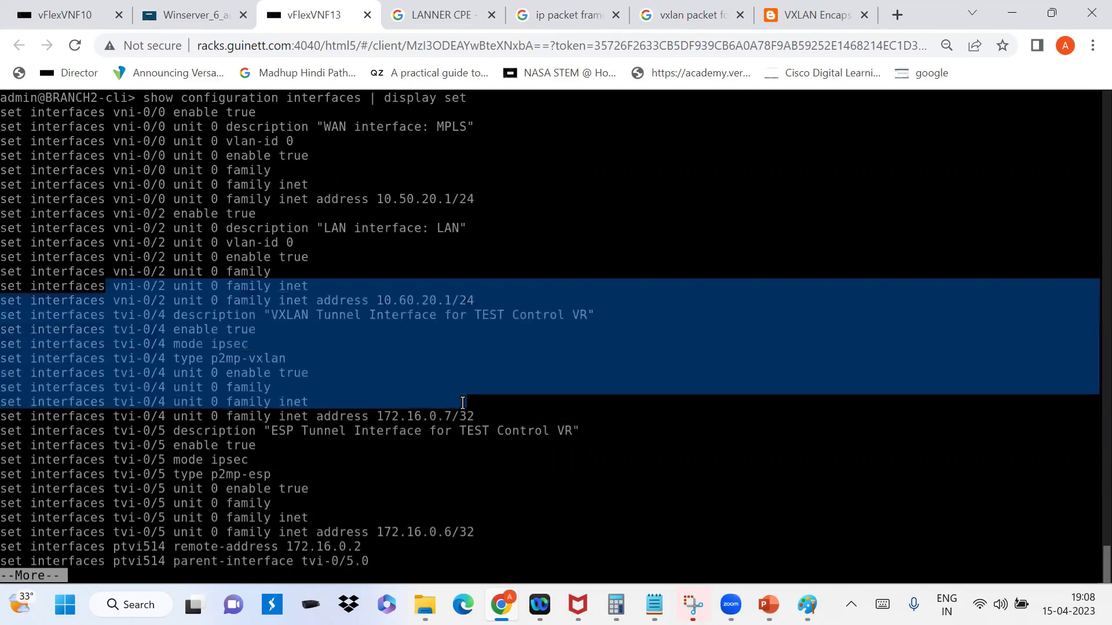
pyautogui.press('space')
pyautogui.press('Return')
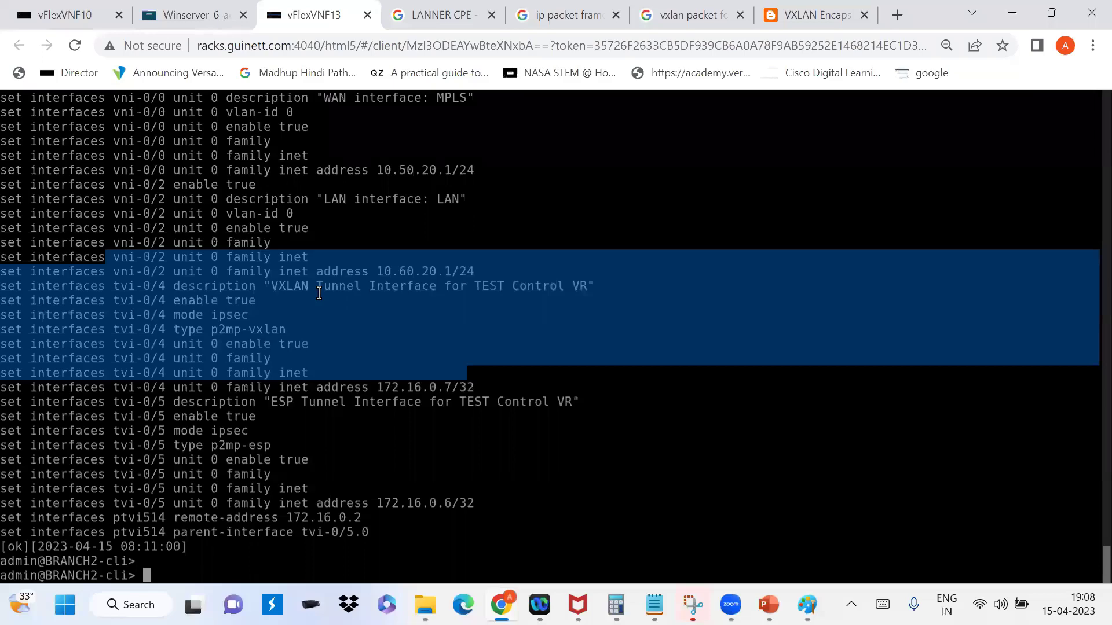
# Step: Switch to the Winserver_6 tab showing the Versa Director login page
pyautogui.click(178, 14)
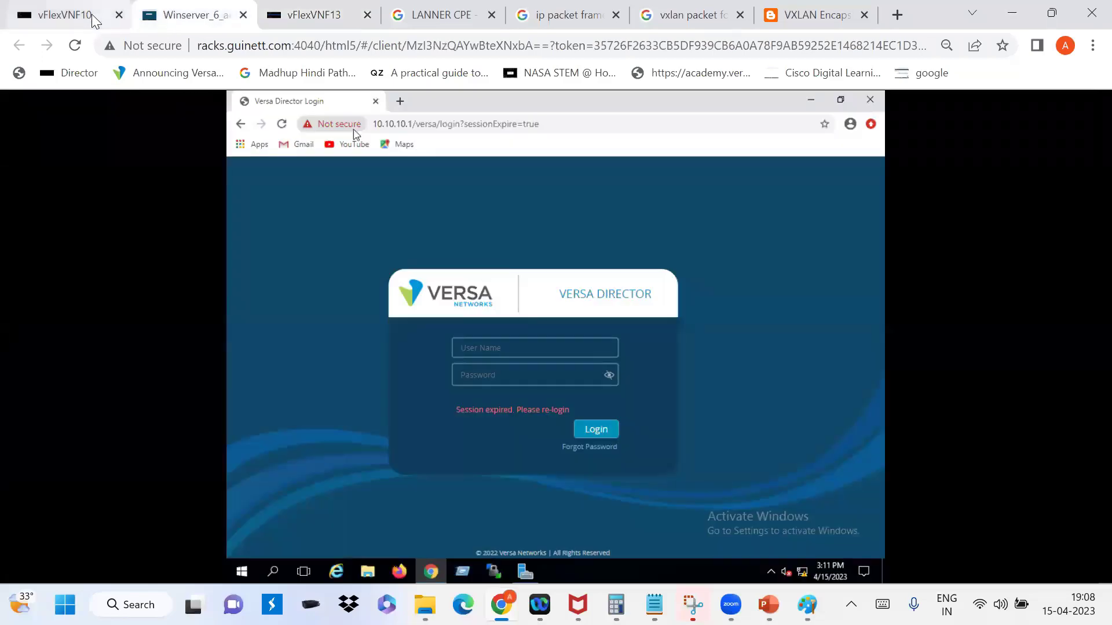
pyautogui.click(93, 20)
pyautogui.click(224, 17)
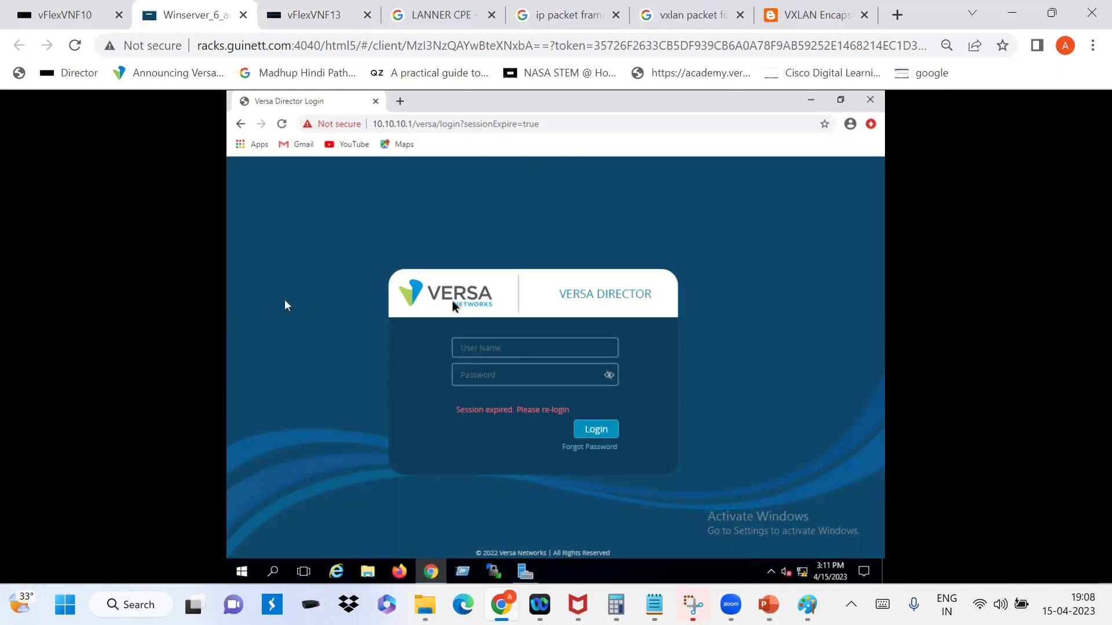
# Step: Log in with the administrator username and password, checking the revealed password first
pyautogui.click(493, 348)
pyautogui.write('Administratorversa@123')
pyautogui.click(607, 376)
pyautogui.click(598, 431)
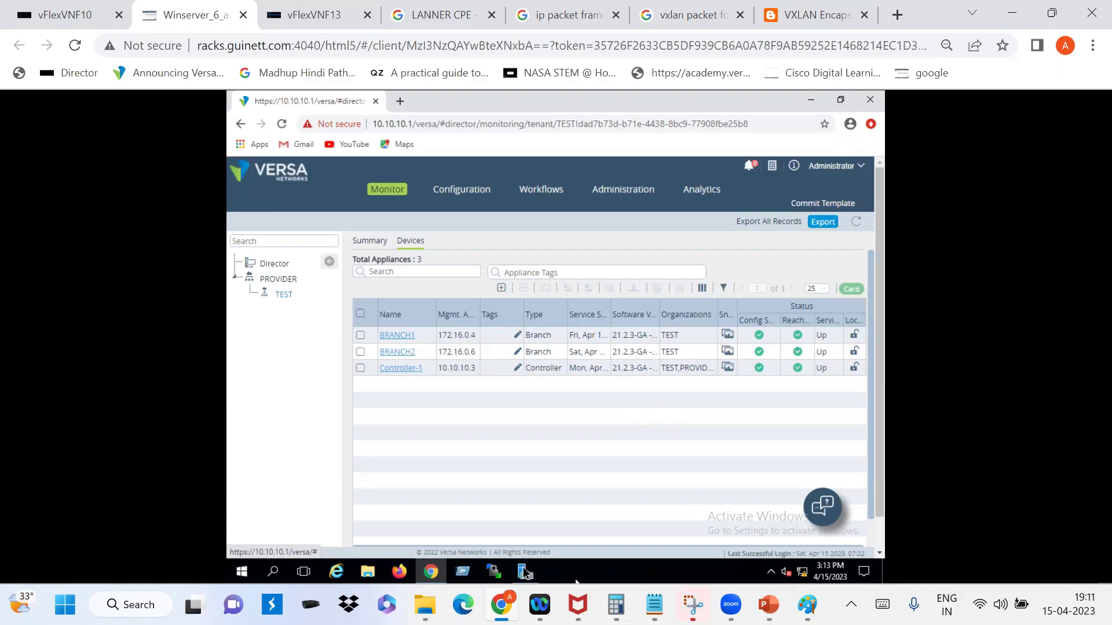
pyautogui.moveTo(475, 581)
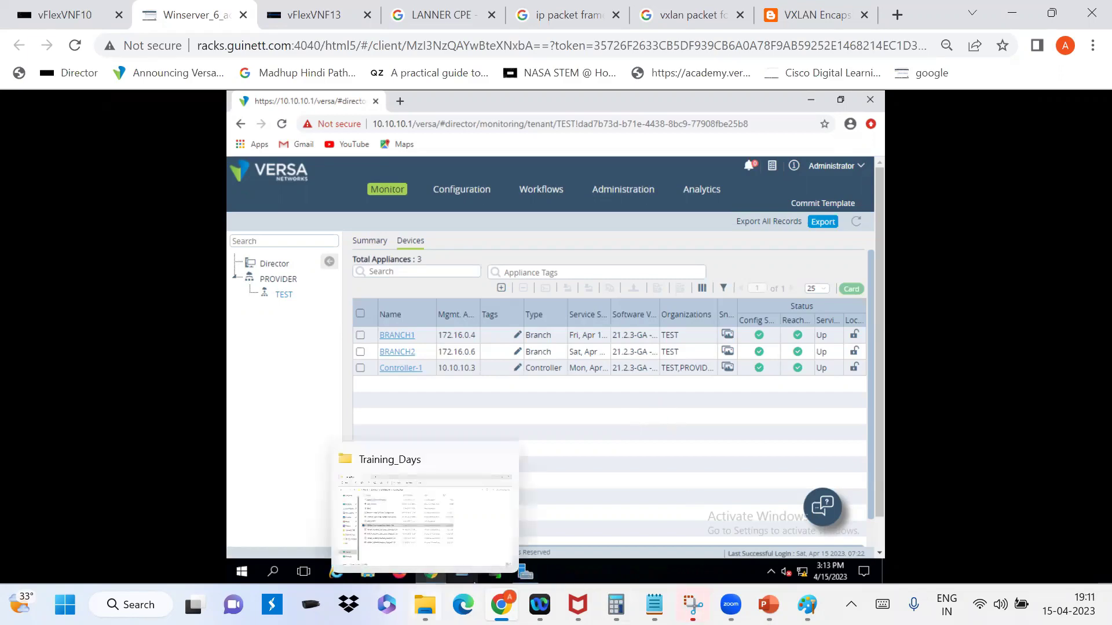
# Step: From Training_Days, go up to SDWAN_LAB, enter VERSA_TIKTOLK and open the 007 SASE Advanced Services Part I PDF
pyautogui.click(444, 562)
pyautogui.click(104, 99)
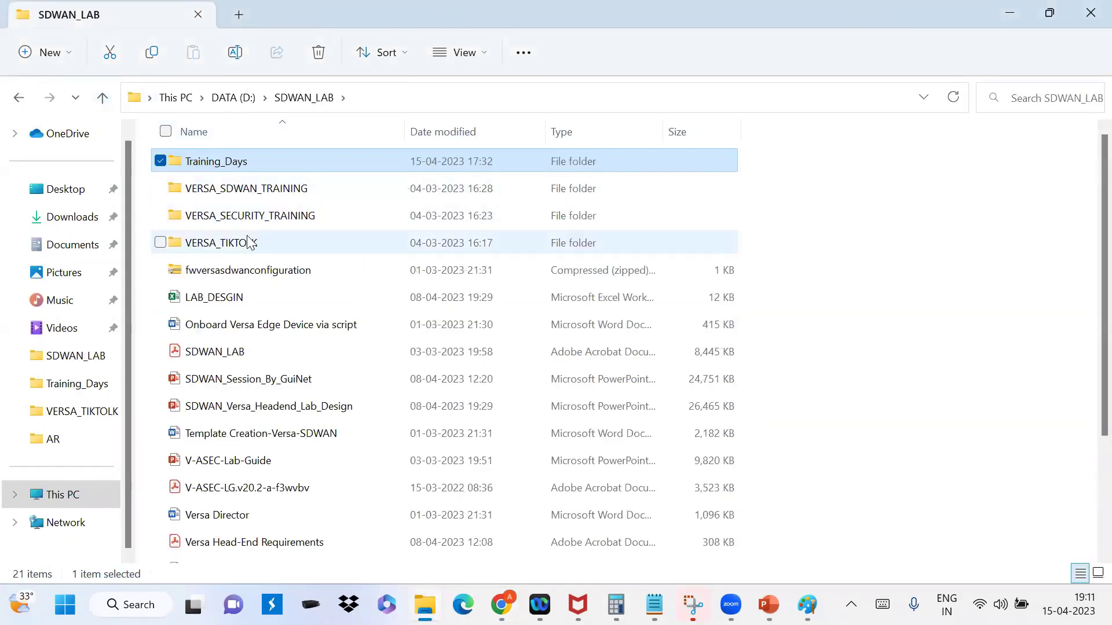
pyautogui.doubleClick(228, 243)
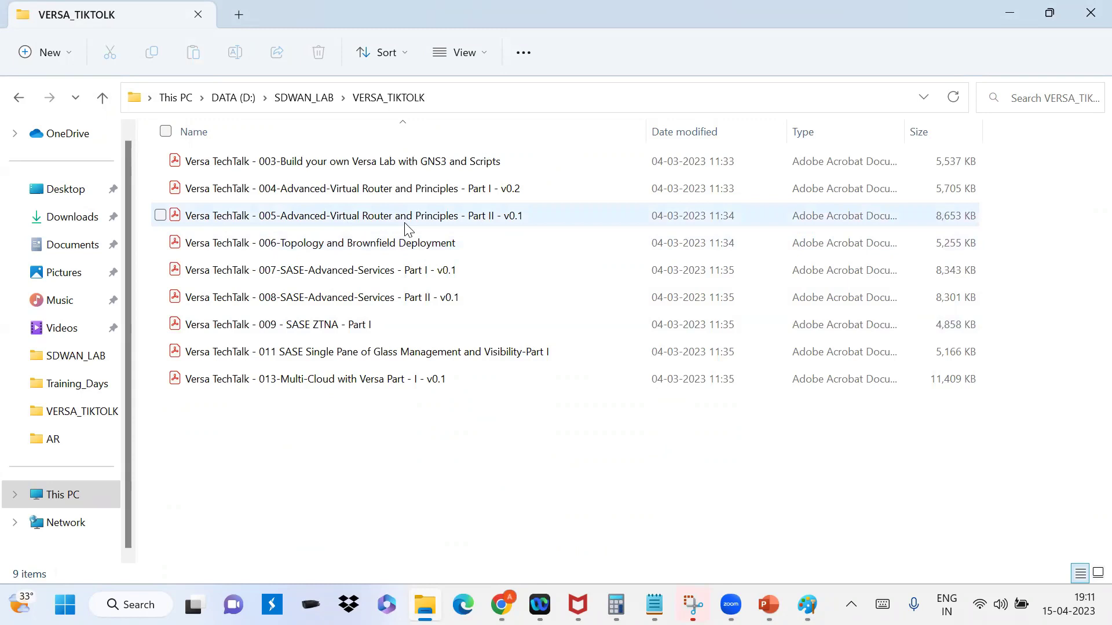
pyautogui.click(322, 275)
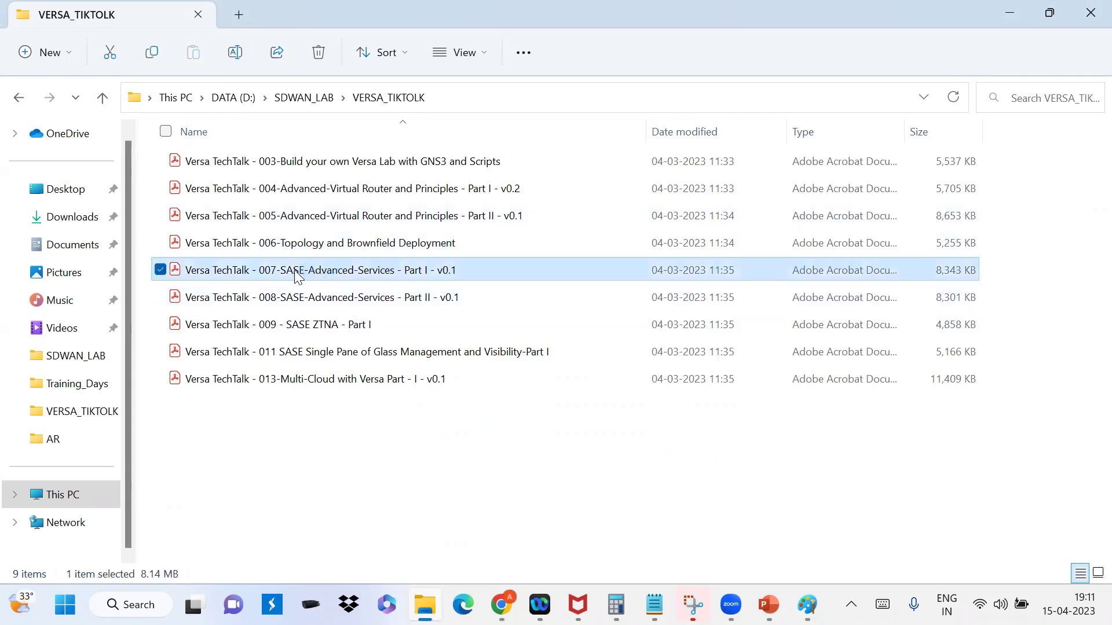
pyautogui.doubleClick(259, 272)
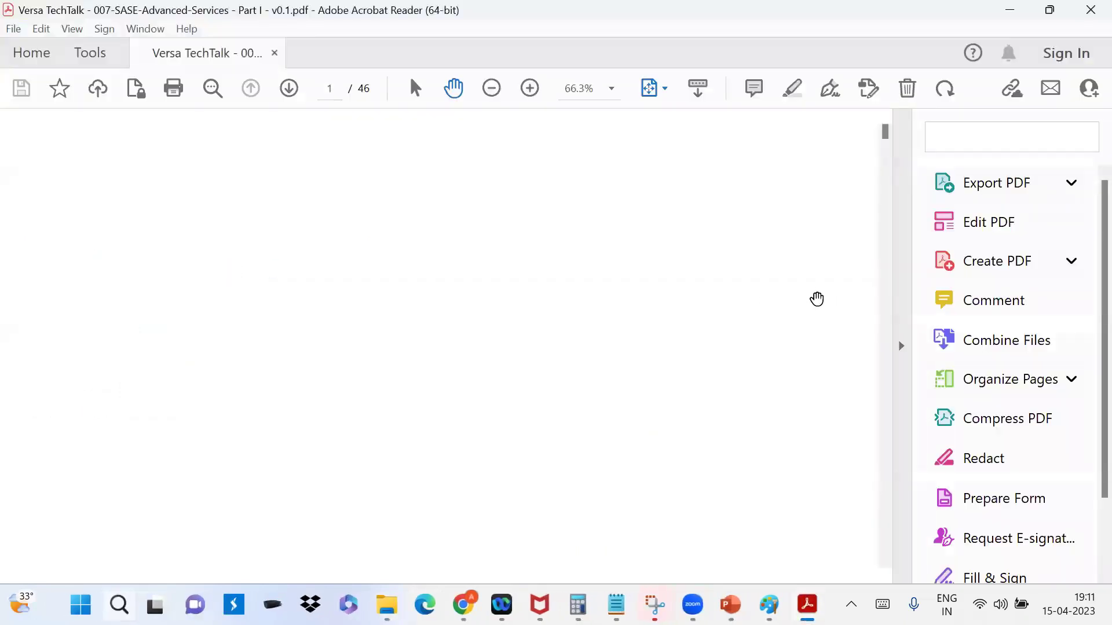
# Step: Scroll through the deck to page 40, the 'SaaS Optimization (Passive Probing)' slide
pyautogui.scroll(-10, 807, 300)
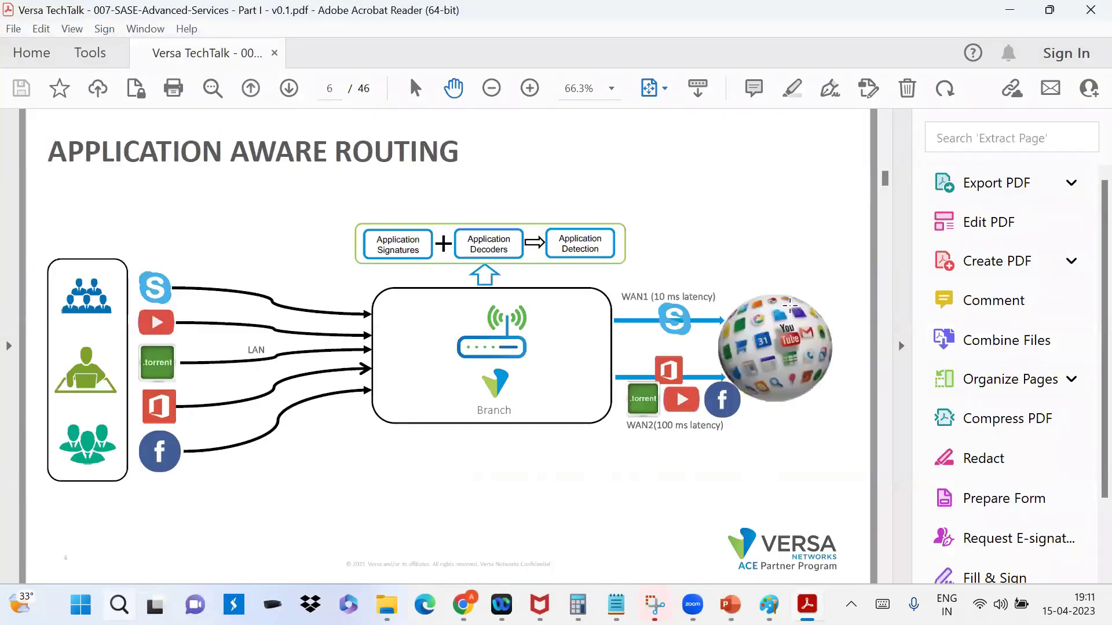
pyautogui.scroll(-6, 787, 305)
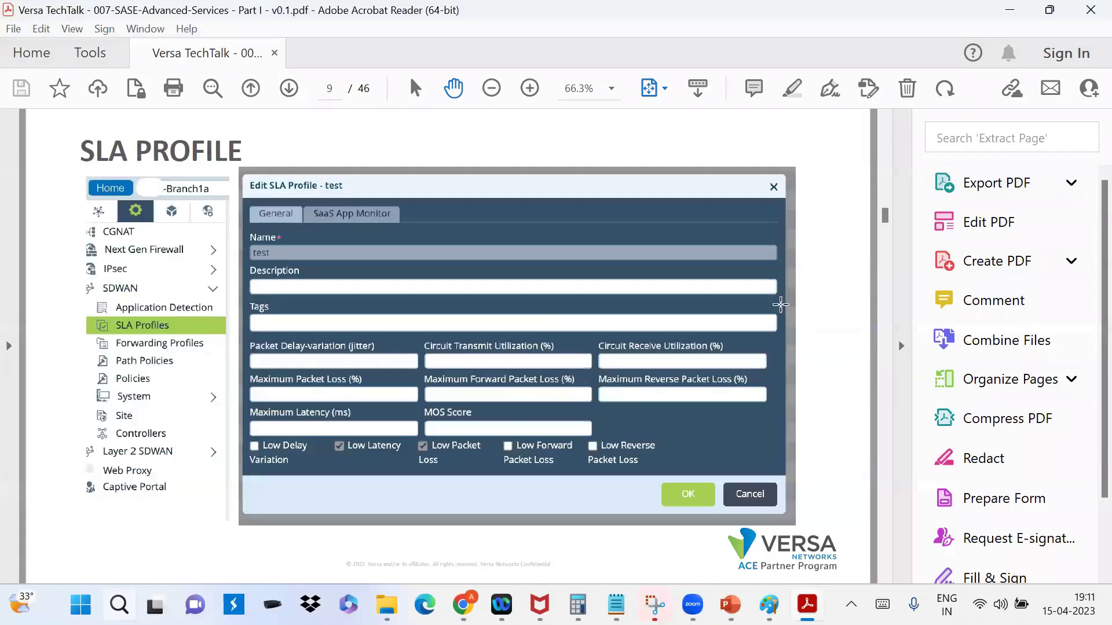
pyautogui.scroll(-8, 780, 304)
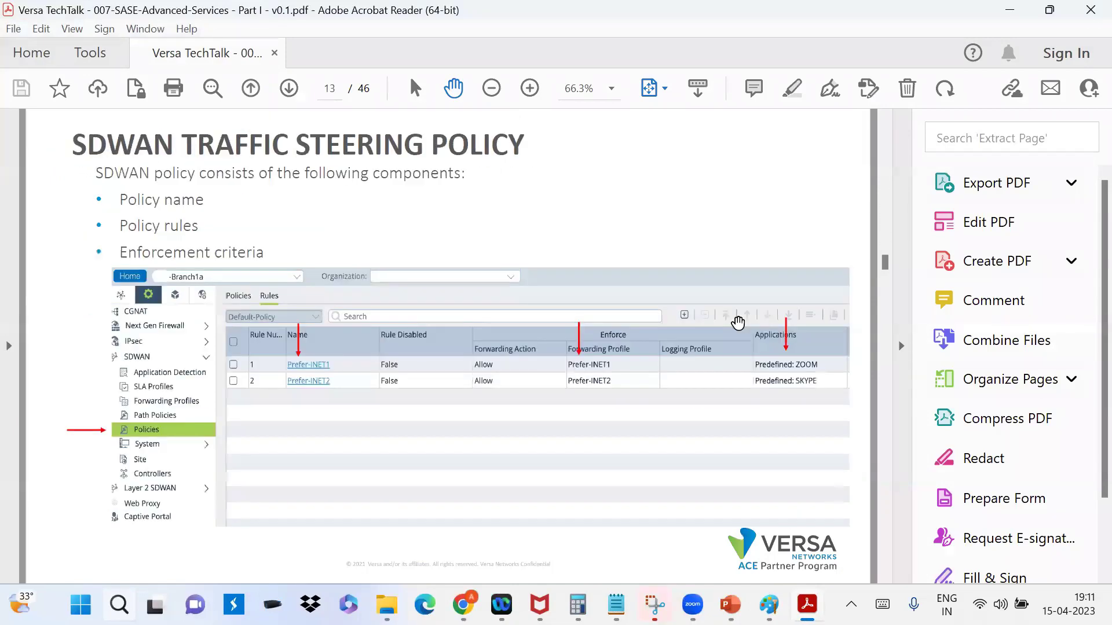
pyautogui.scroll(-8, 737, 322)
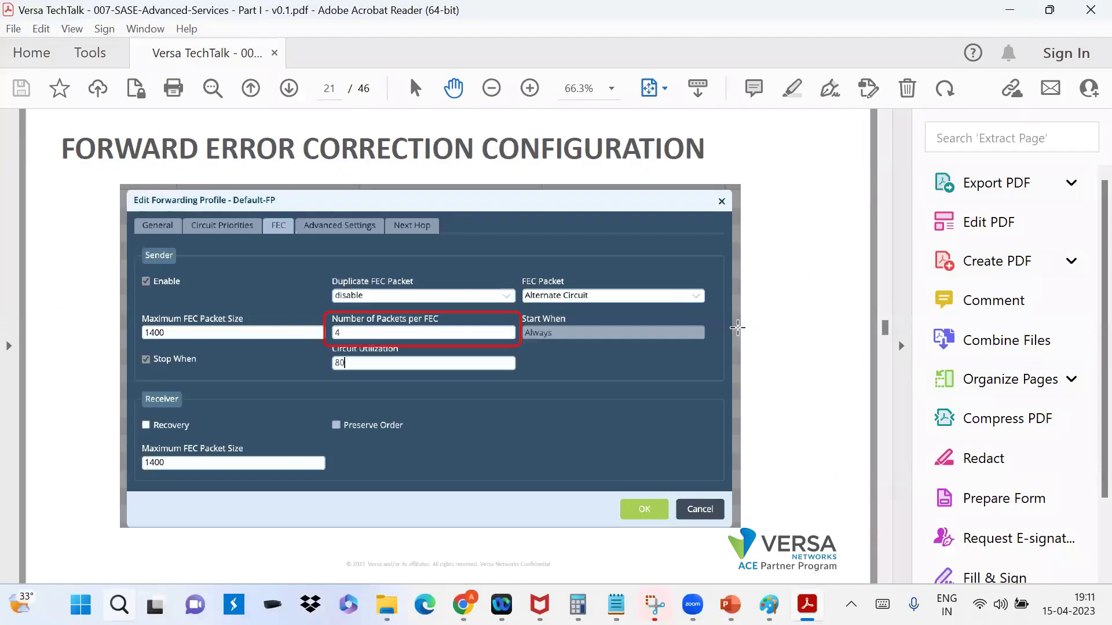
pyautogui.scroll(-1, 737, 327)
pyautogui.scroll(-1, 737, 327)
pyautogui.scroll(1, 737, 326)
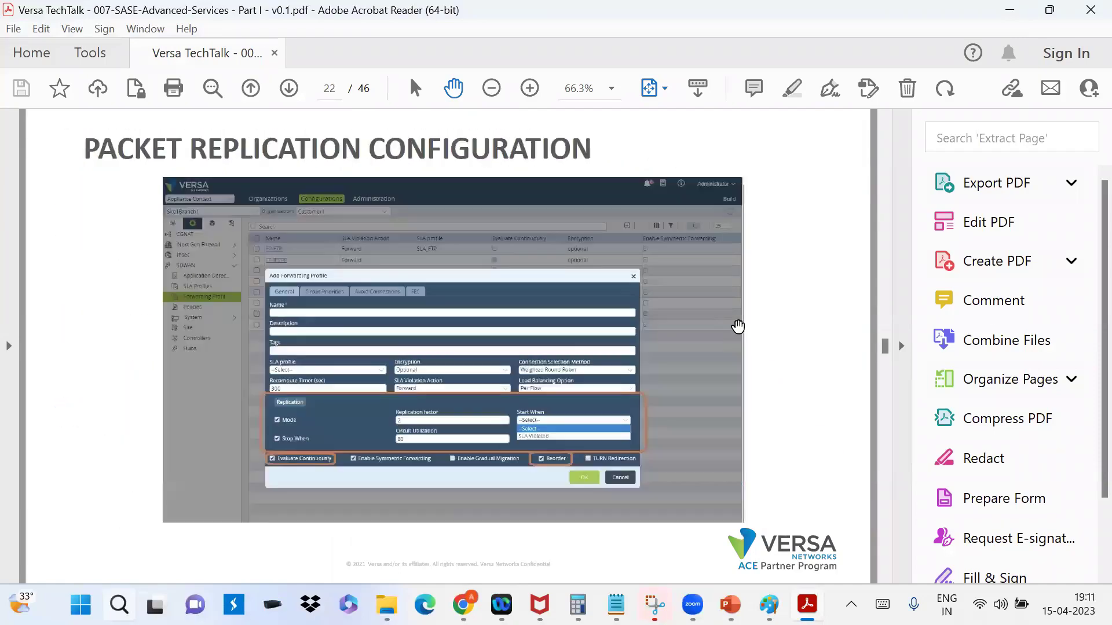
pyautogui.scroll(-6, 737, 326)
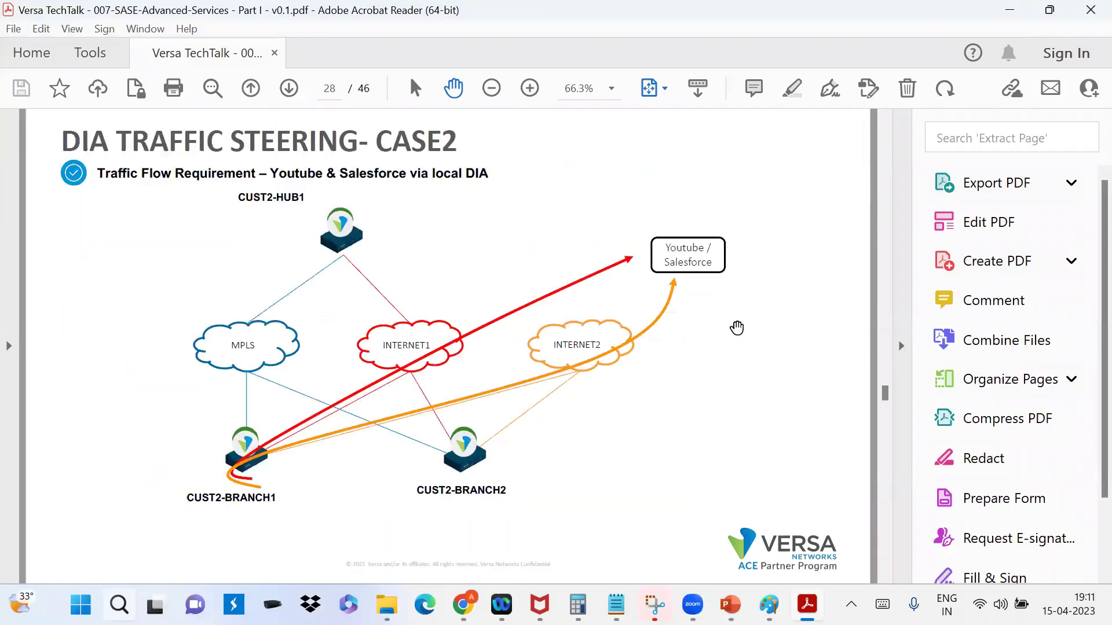
pyautogui.scroll(-6, 737, 328)
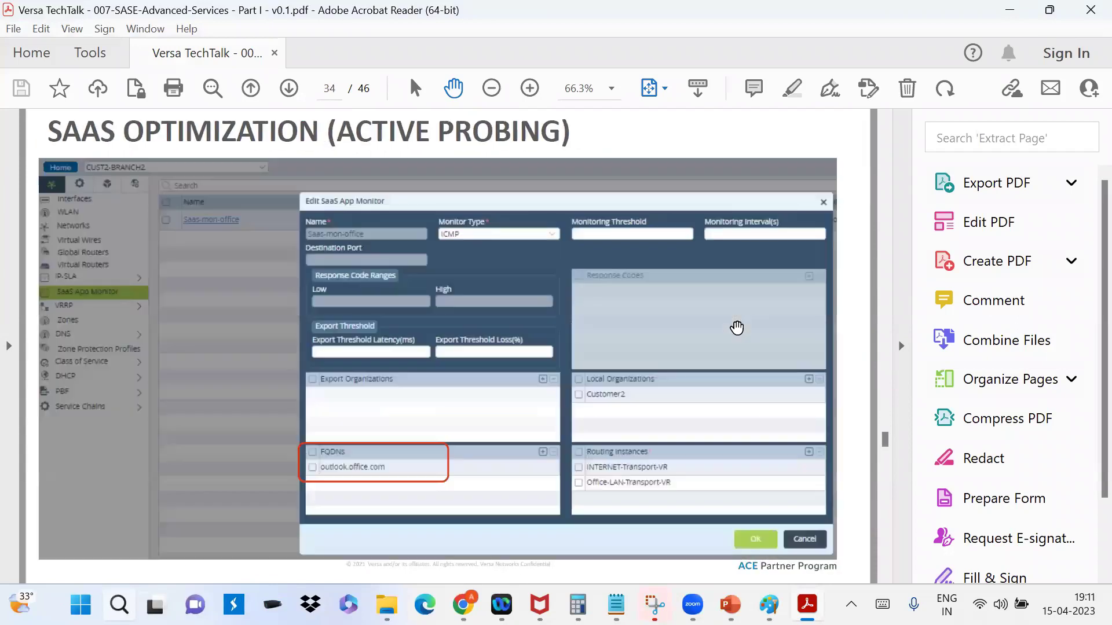
pyautogui.scroll(-2, 737, 328)
pyautogui.scroll(-4, 738, 327)
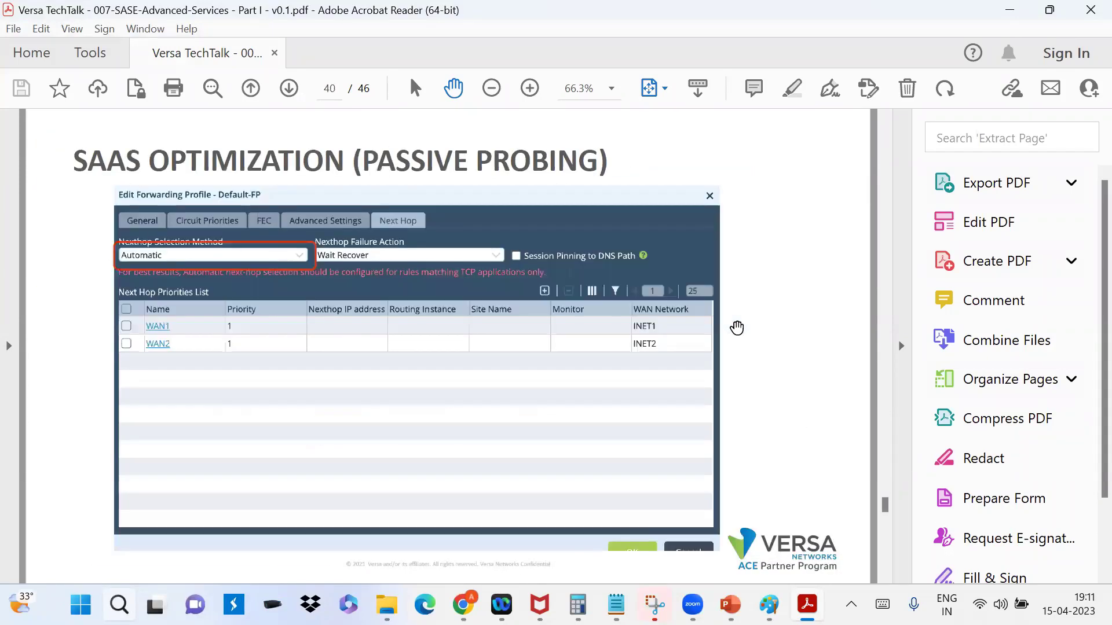
pyautogui.scroll(-4, 736, 328)
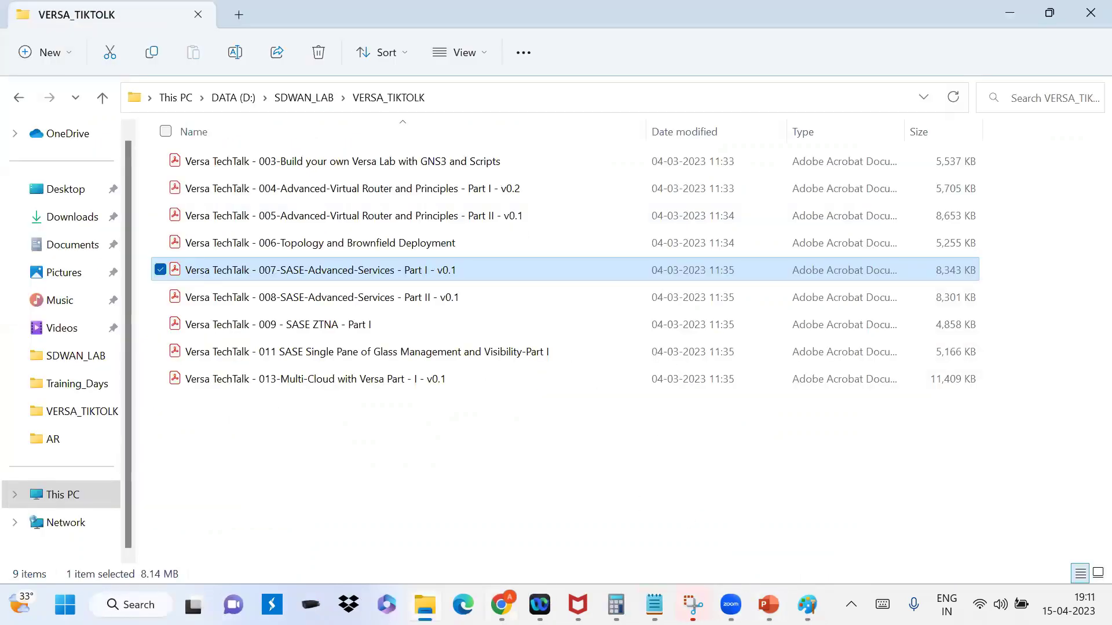
# Step: Bring the Chrome window with the Versa Director device list back to the front
pyautogui.click(501, 605)
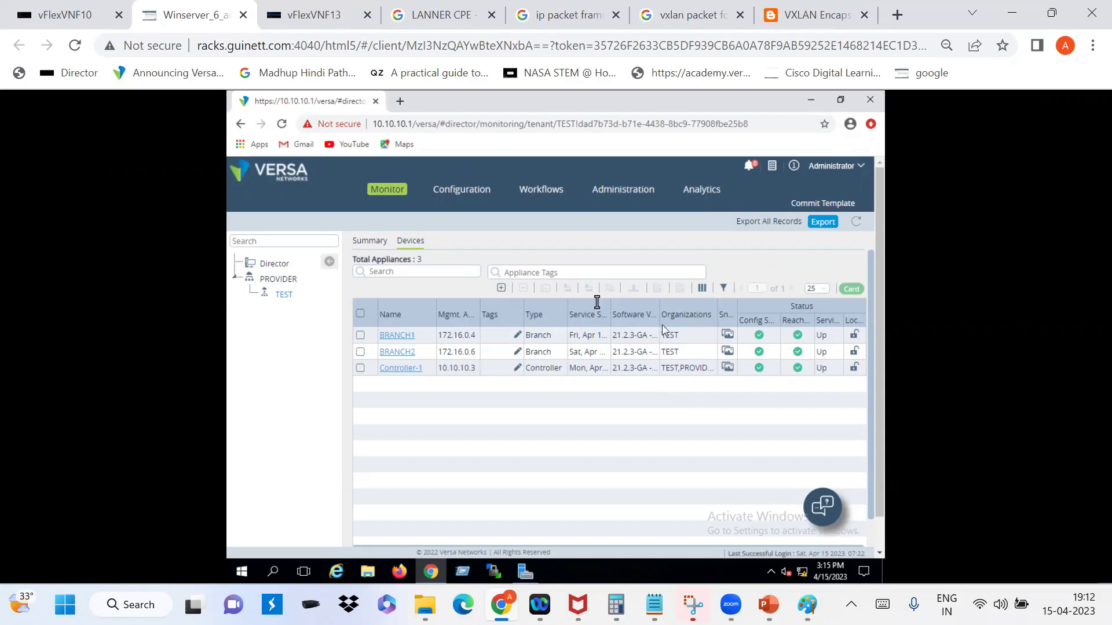
# Step: Switch back to the BRANCH2 CLI browser tab with Ctrl+Tab
pyautogui.hotkey('ctrl', 'Tab')
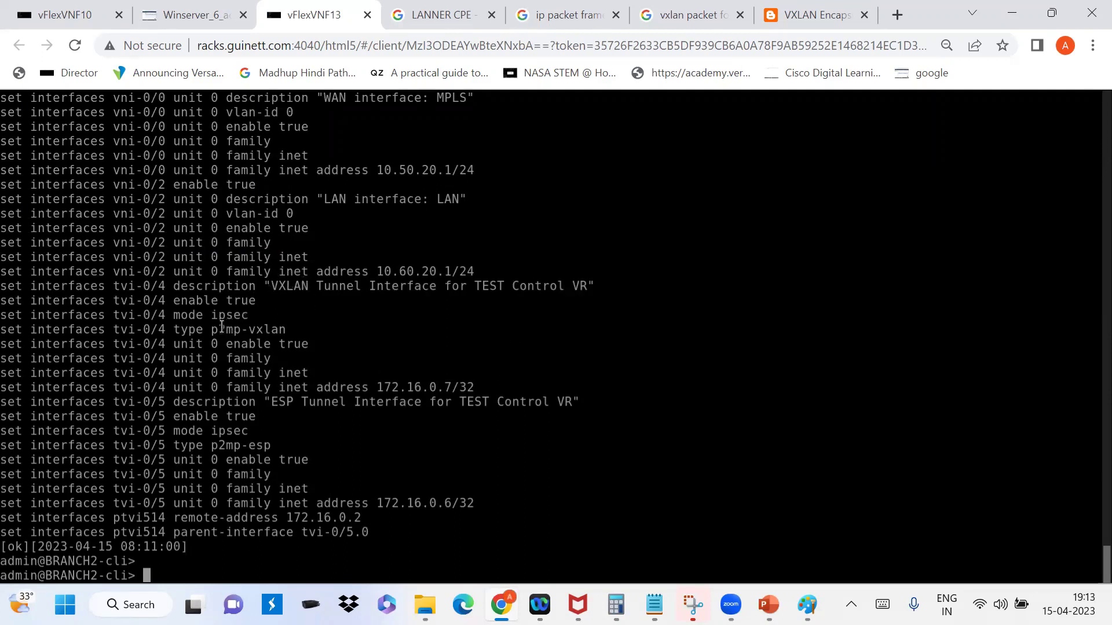
# Step: Highlight 'type p2mp-vxlan' on the tvi-0/4 line of the interface listing
pyautogui.moveTo(211, 329); pyautogui.dragTo(284, 331)
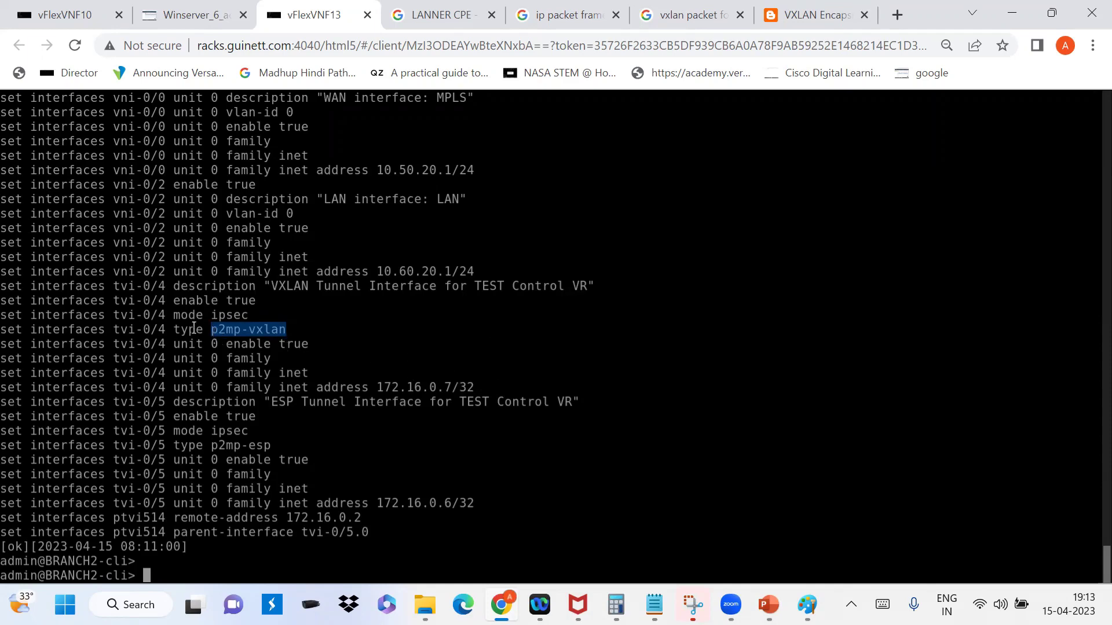
pyautogui.moveTo(183, 330); pyautogui.dragTo(296, 336)
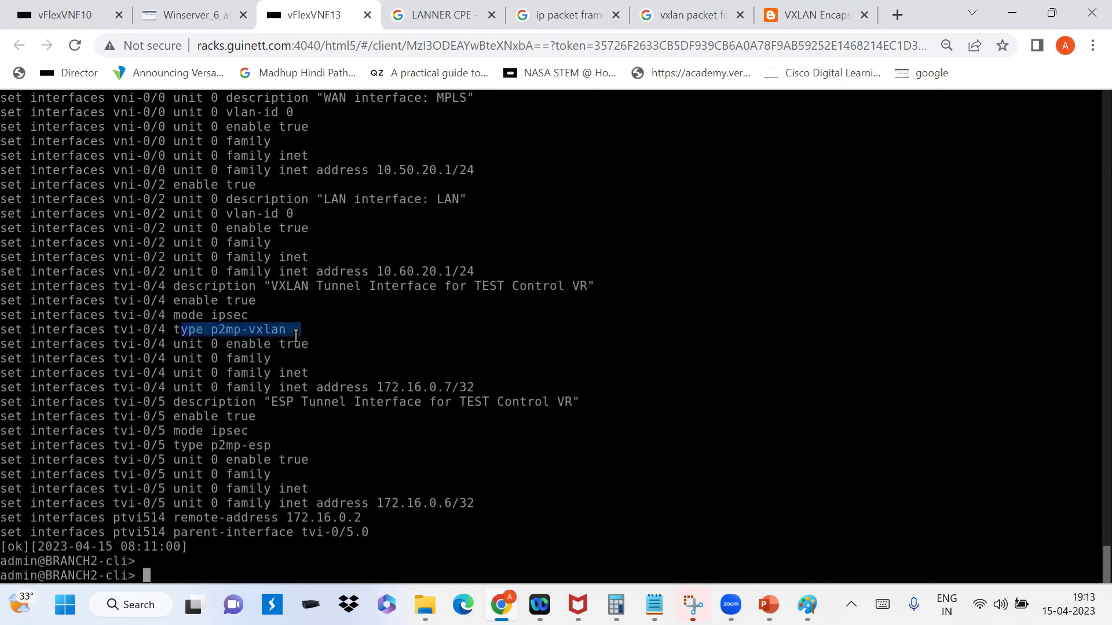